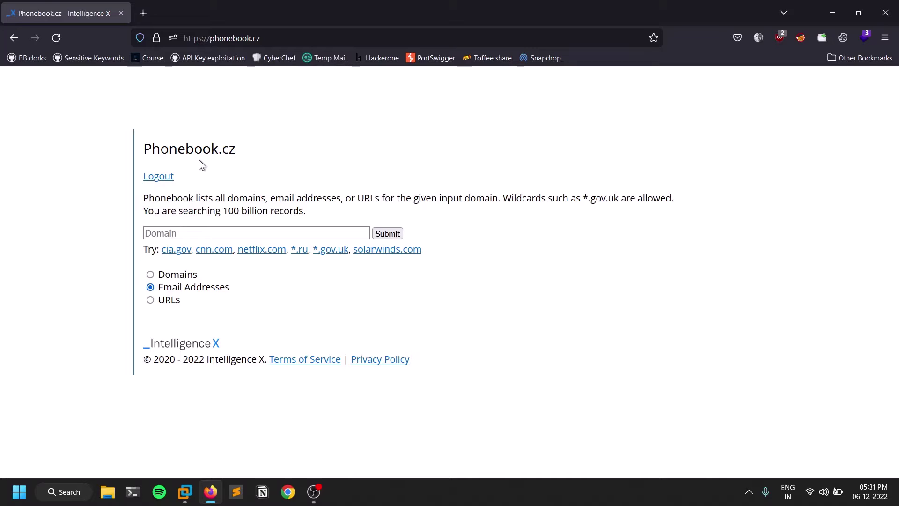
# Step: Highlight the word 'Phonebook' in the heading and 'URLs' in the description
pyautogui.doubleClick(174, 155)
pyautogui.click(283, 185)
pyautogui.doubleClick(361, 198)
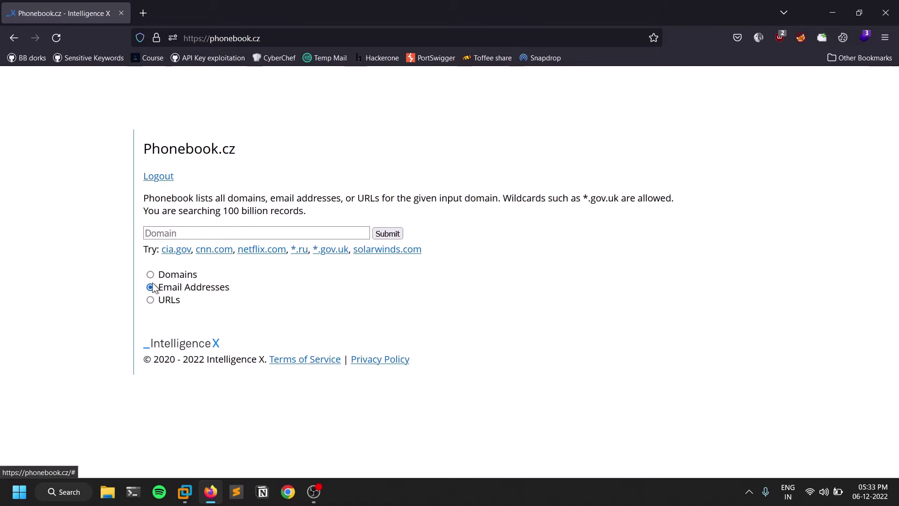
# Step: Enter netflix.com as the domain and run an Email Addresses search
pyautogui.click(224, 234)
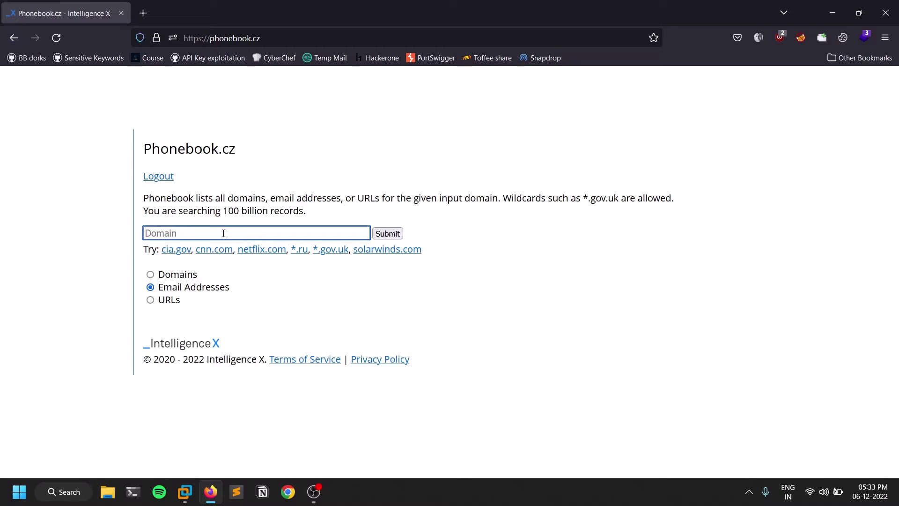
pyautogui.write('n')
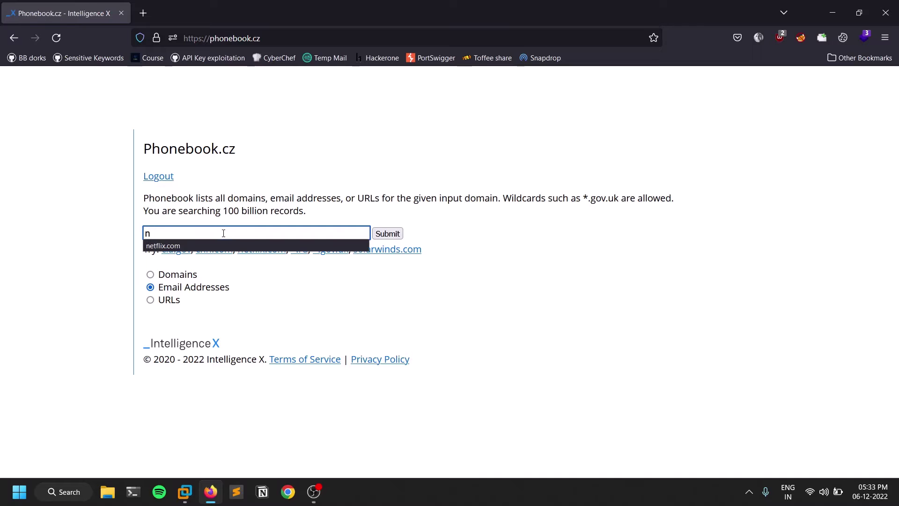
pyautogui.click(223, 245)
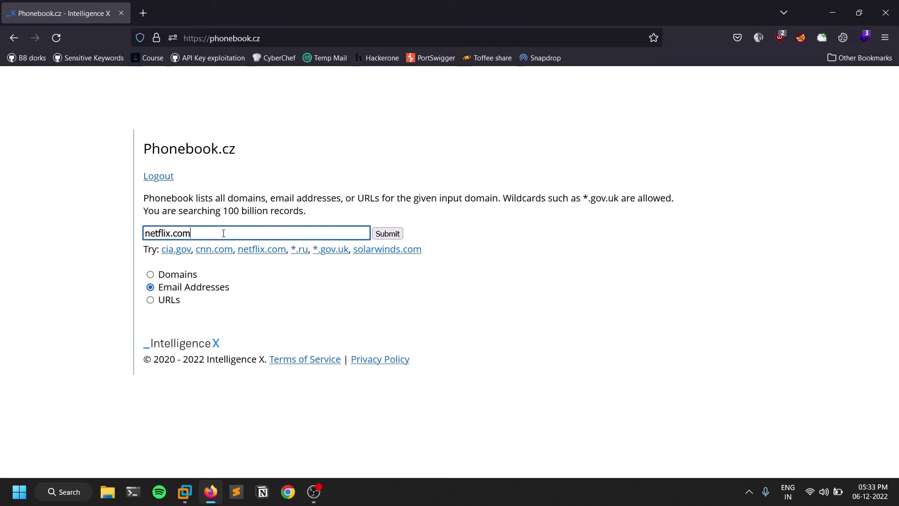
pyautogui.click(392, 234)
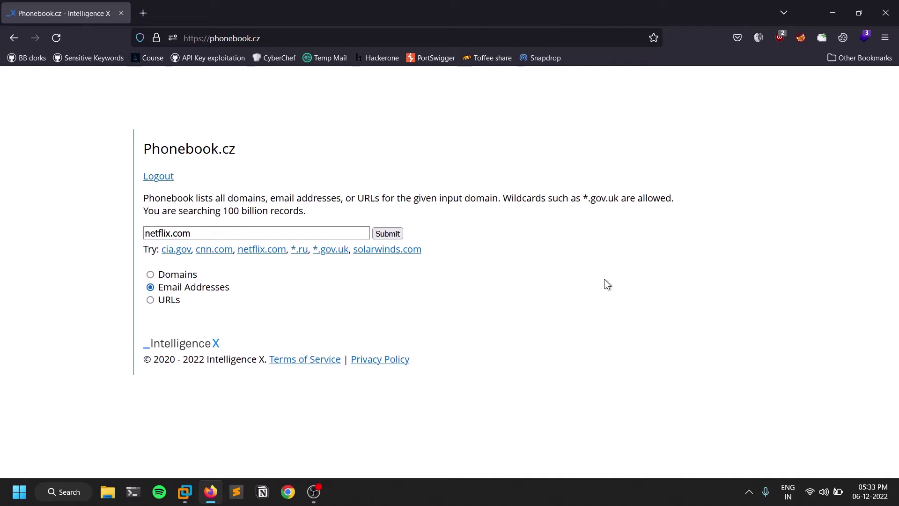
pyautogui.scroll(-3, 618, 299)
pyautogui.scroll(-15, 507, 298)
pyautogui.scroll(-15, 463, 306)
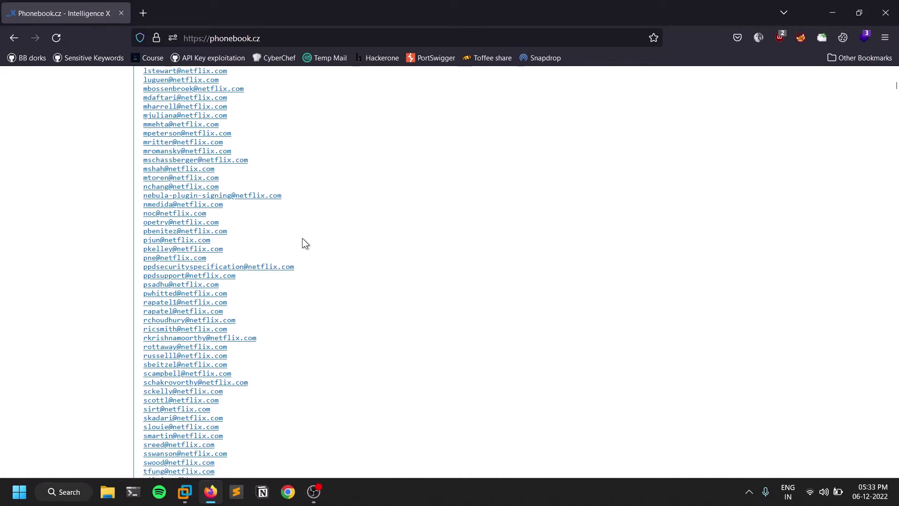
pyautogui.scroll(-10, 302, 234)
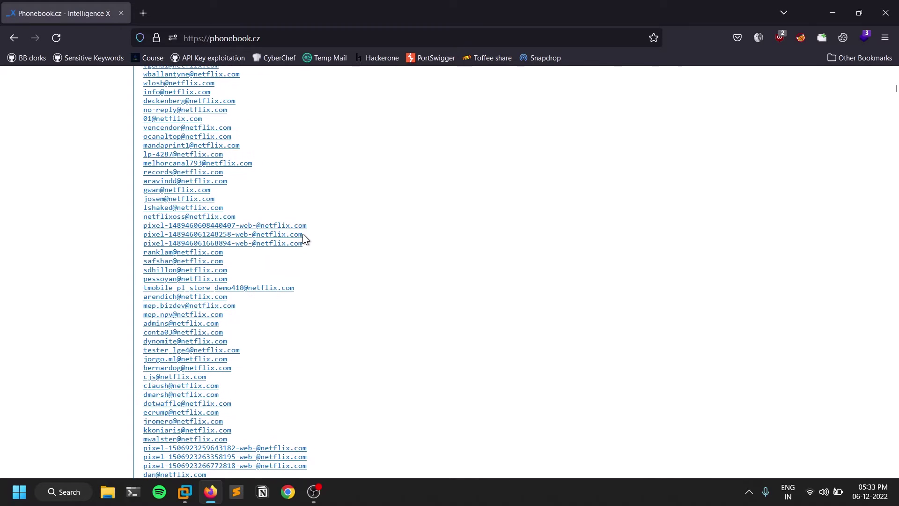
pyautogui.scroll(-10, 313, 234)
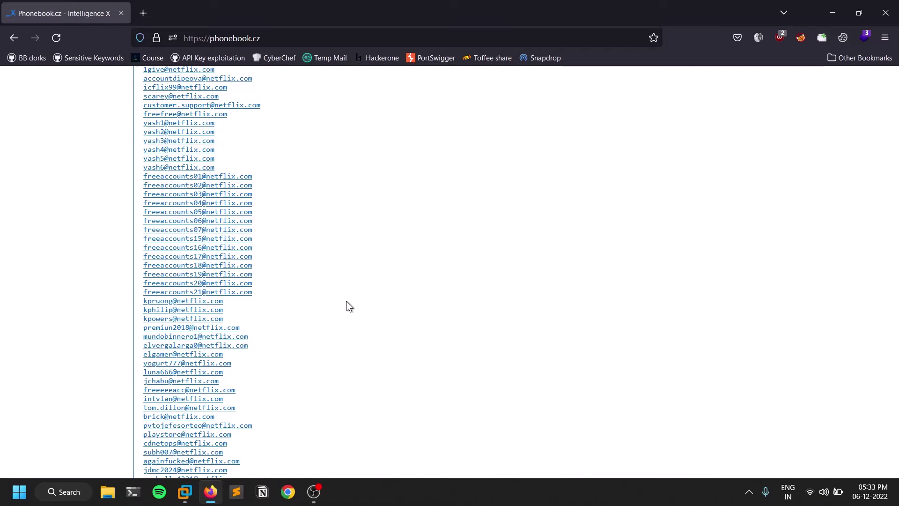
pyautogui.scroll(-10, 346, 302)
pyautogui.scroll(10, 349, 307)
pyautogui.scroll(10, 346, 302)
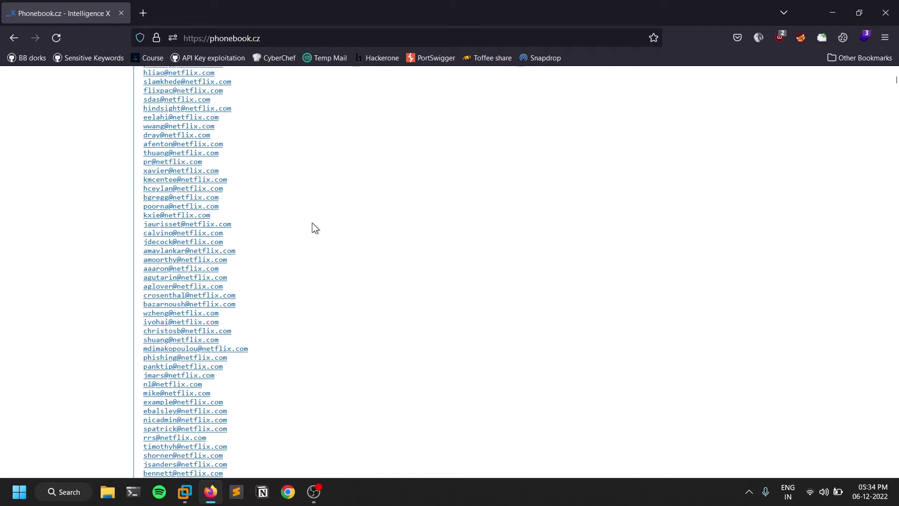
pyautogui.scroll(-7, 739, 245)
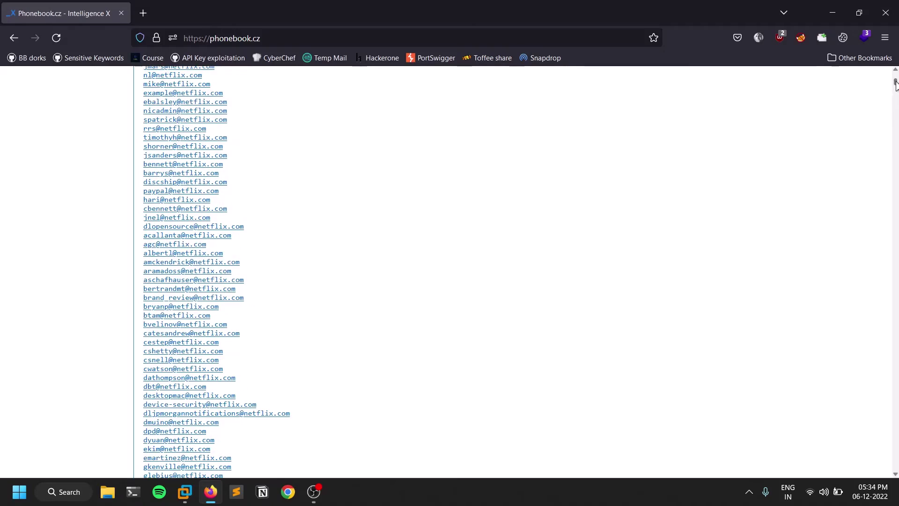
pyautogui.moveTo(895, 89); pyautogui.dragTo(891, 197)
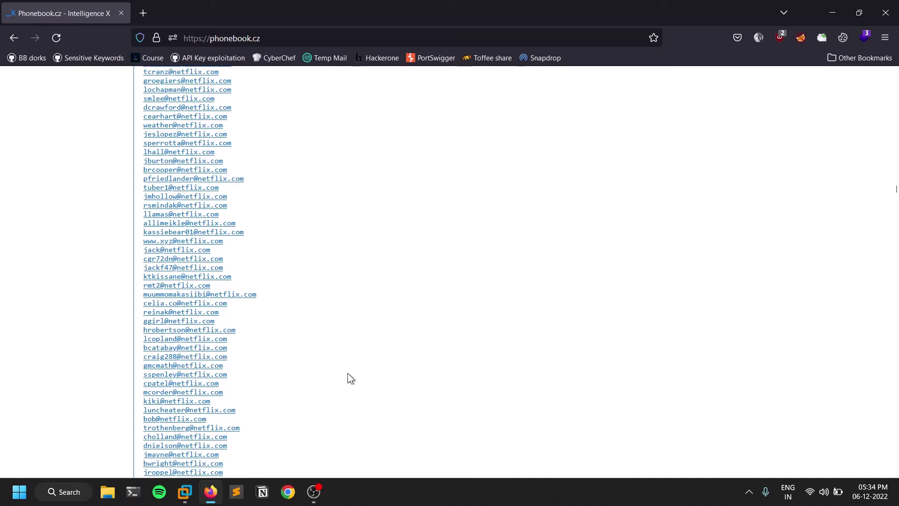
pyautogui.scroll(-15, 347, 372)
pyautogui.scroll(-5, 341, 366)
pyautogui.moveTo(893, 177); pyautogui.dragTo(887, 77)
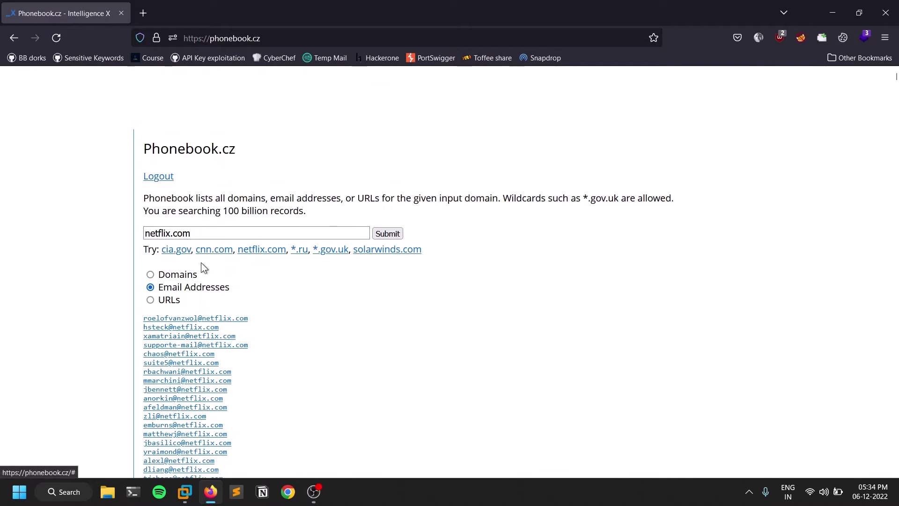
# Step: Rerun netflix.com as a Domains search and review subdomains like api.netflix.com and jira.netflix.com
pyautogui.click(186, 278)
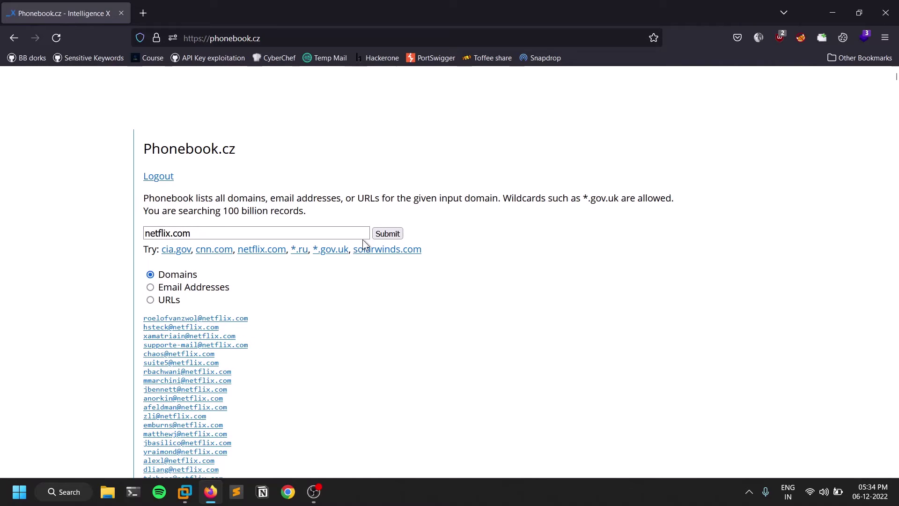
pyautogui.click(396, 236)
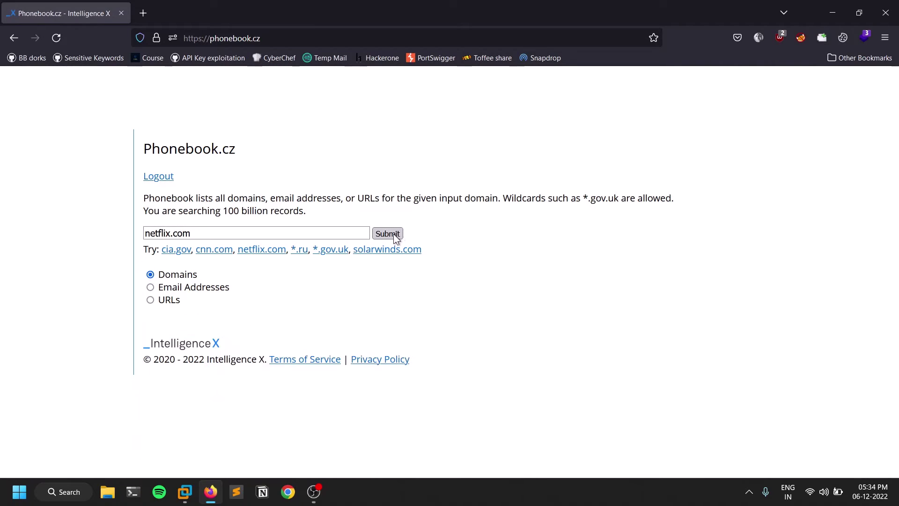
pyautogui.scroll(-4, 336, 334)
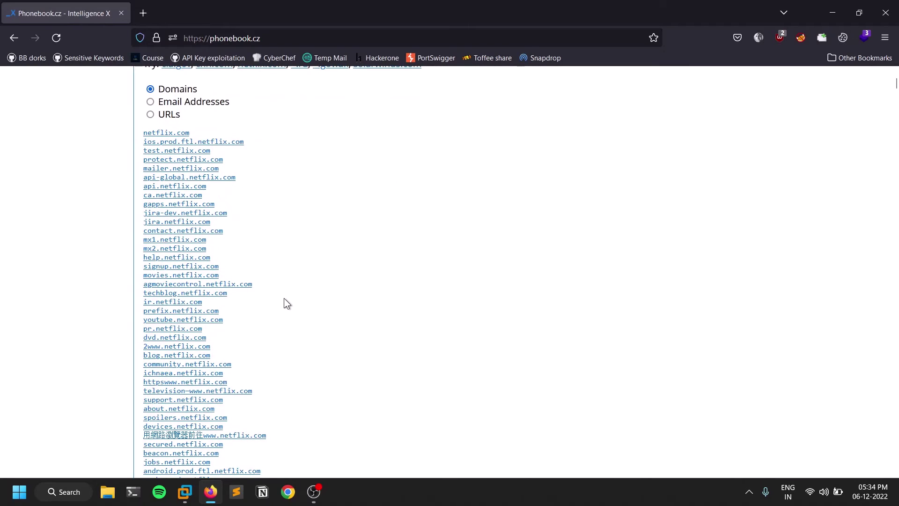
pyautogui.scroll(-4, 284, 301)
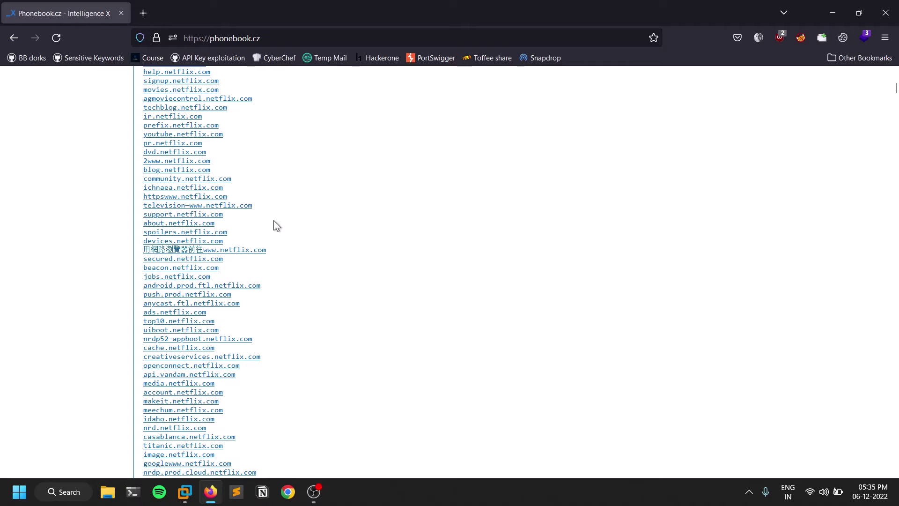
pyautogui.scroll(-4, 270, 252)
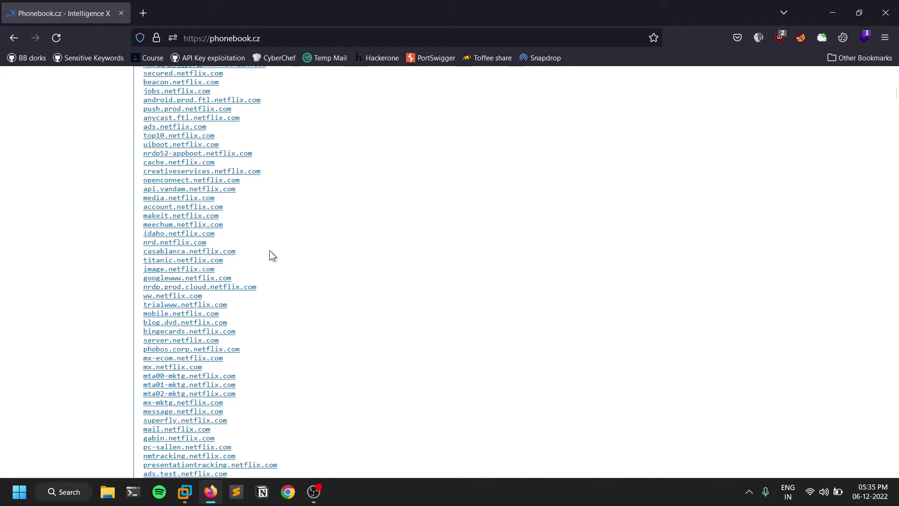
pyautogui.scroll(-4, 271, 255)
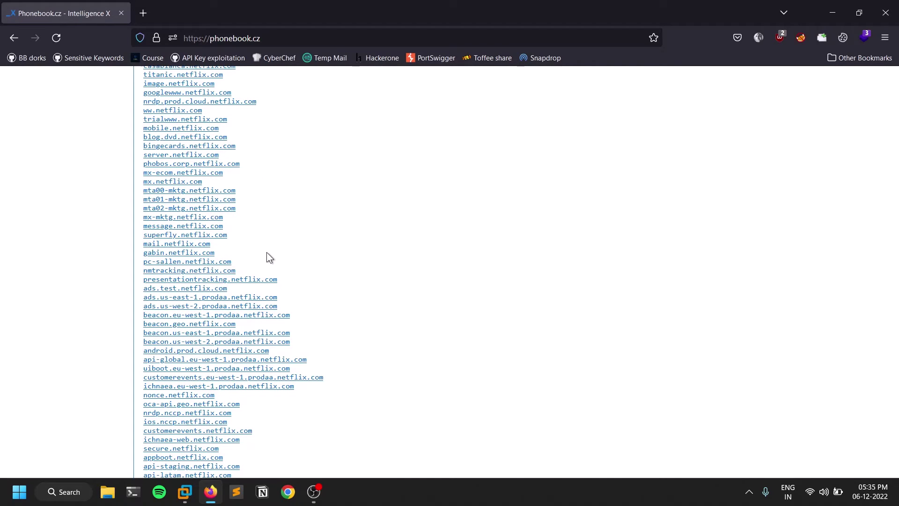
pyautogui.scroll(10, 282, 255)
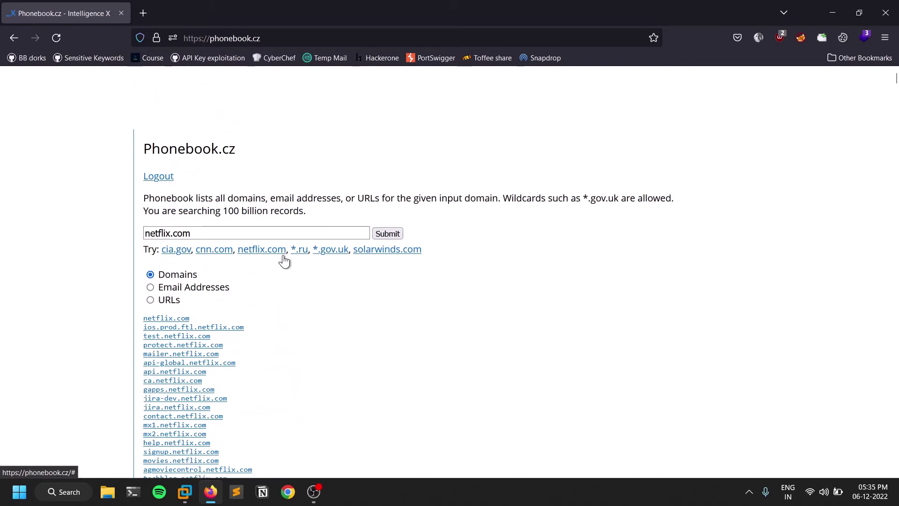
pyautogui.scroll(-10, 313, 299)
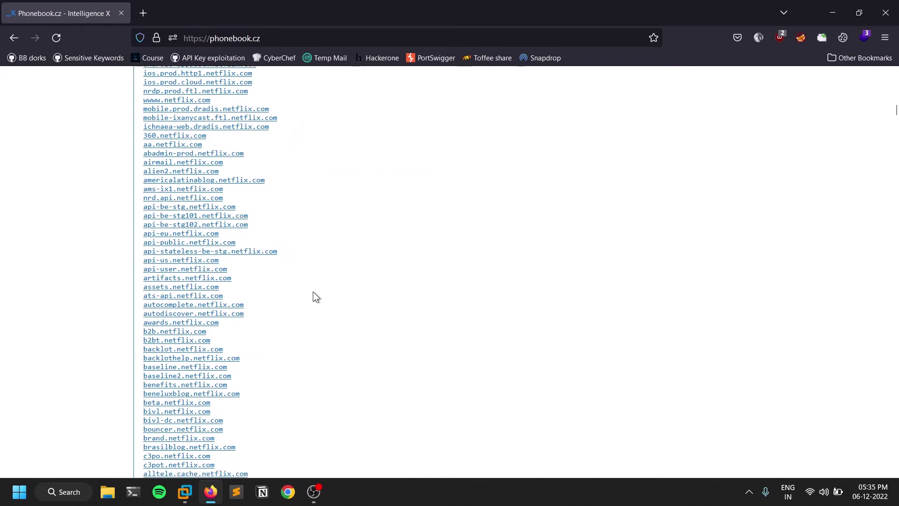
pyautogui.scroll(-5, 313, 293)
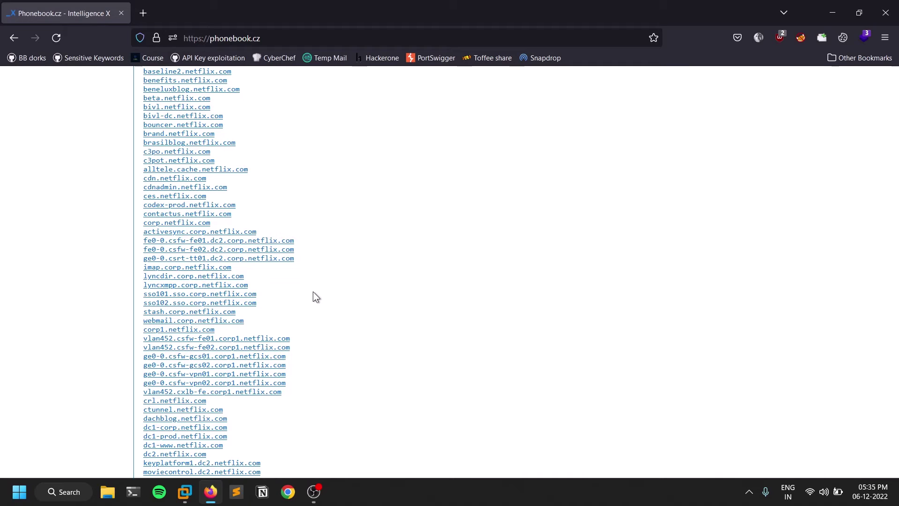
pyautogui.scroll(15, 313, 293)
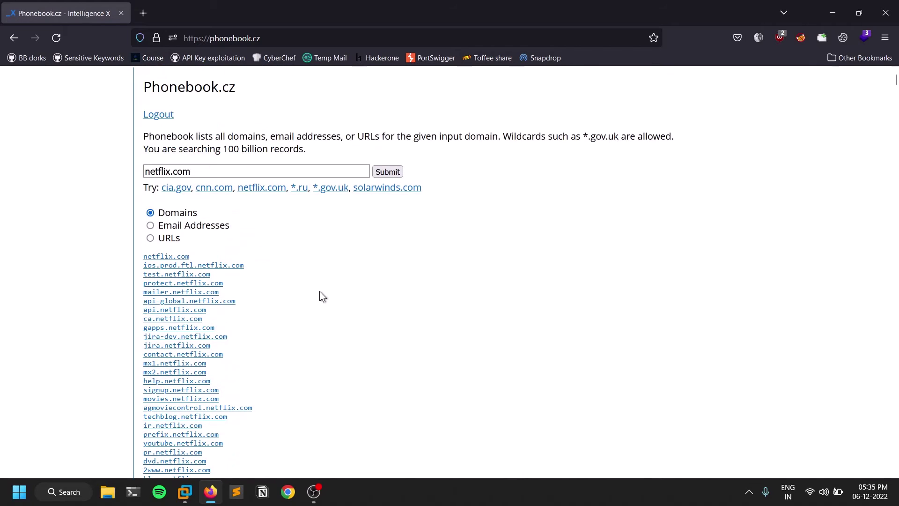
# Step: Rerun netflix.com as a URLs search and review results like /browse, /Login and /title pages
pyautogui.moveTo(139, 252); pyautogui.dragTo(444, 471)
pyautogui.click(454, 392)
pyautogui.click(174, 240)
pyautogui.click(397, 173)
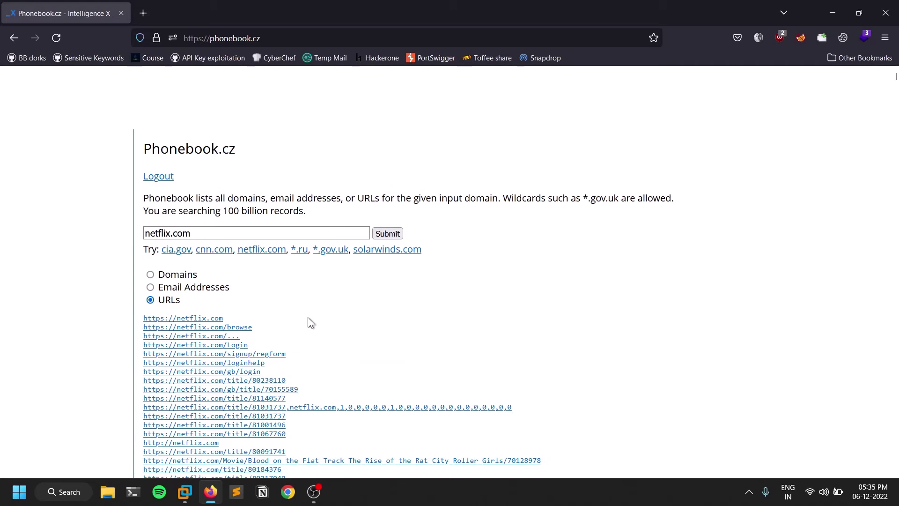
pyautogui.scroll(-8, 328, 304)
pyautogui.scroll(3, 497, 236)
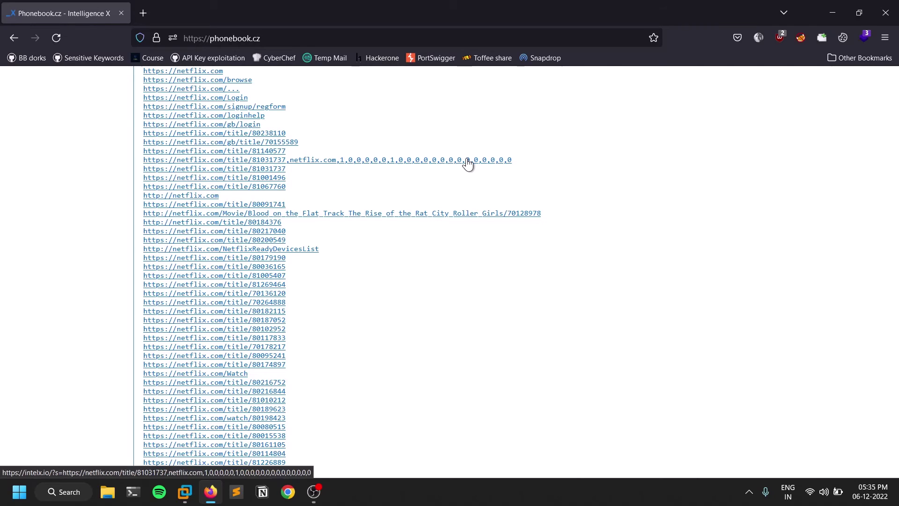
pyautogui.scroll(5, 696, 239)
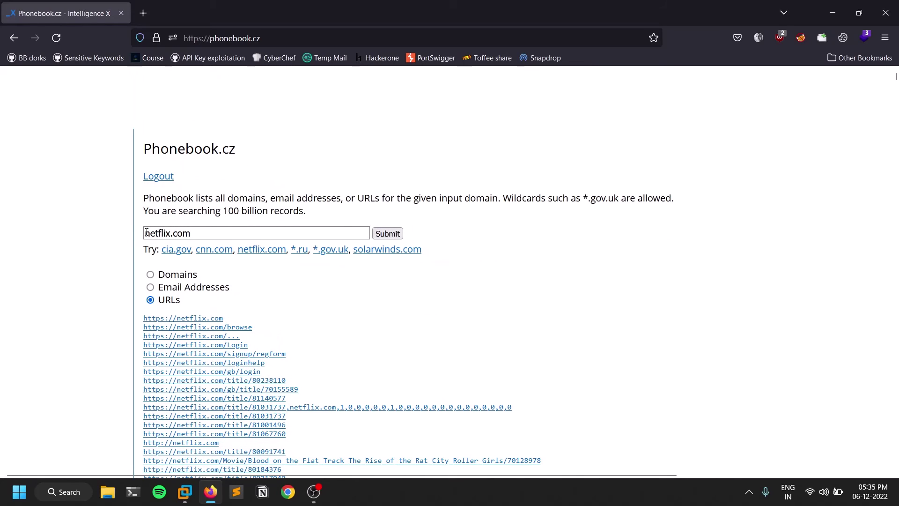
# Step: Change the query to *.netflix.com and rerun the URLs search, reviewing /browse and /Login results
pyautogui.click(147, 232)
pyautogui.write('*.')
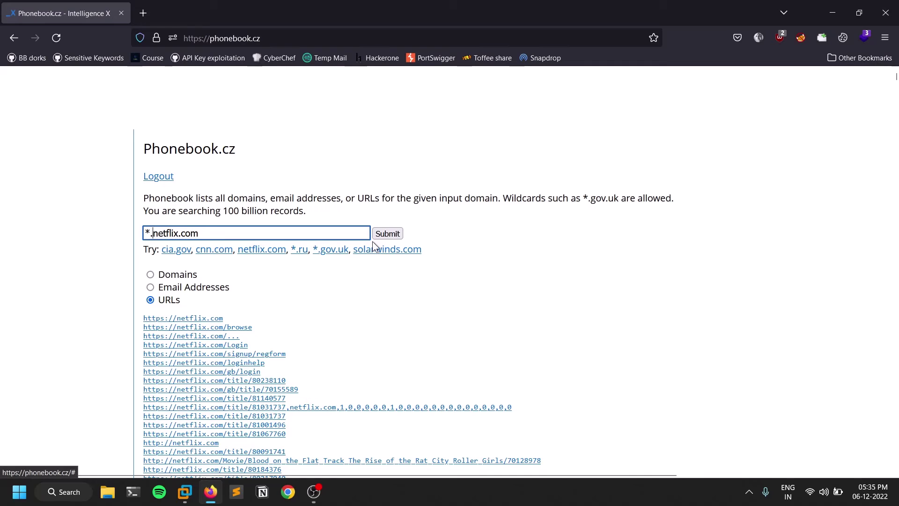
pyautogui.click(392, 233)
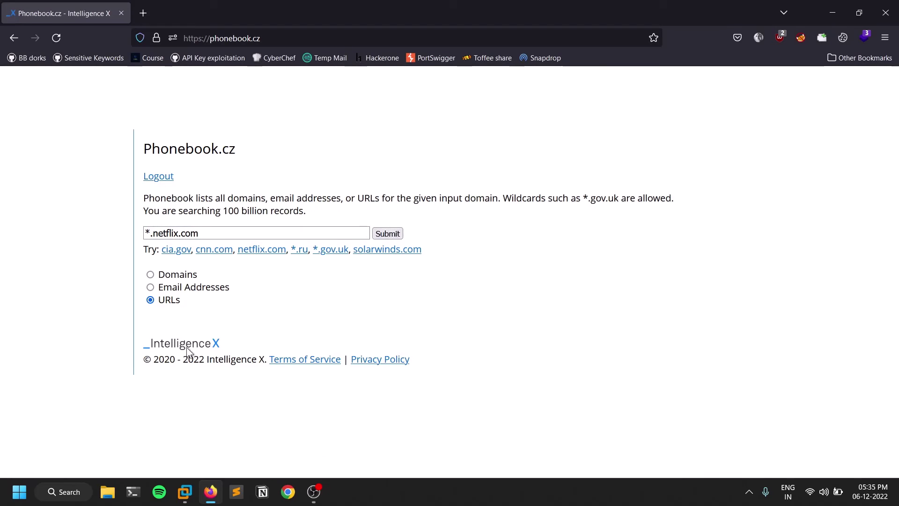
pyautogui.scroll(-10, 343, 341)
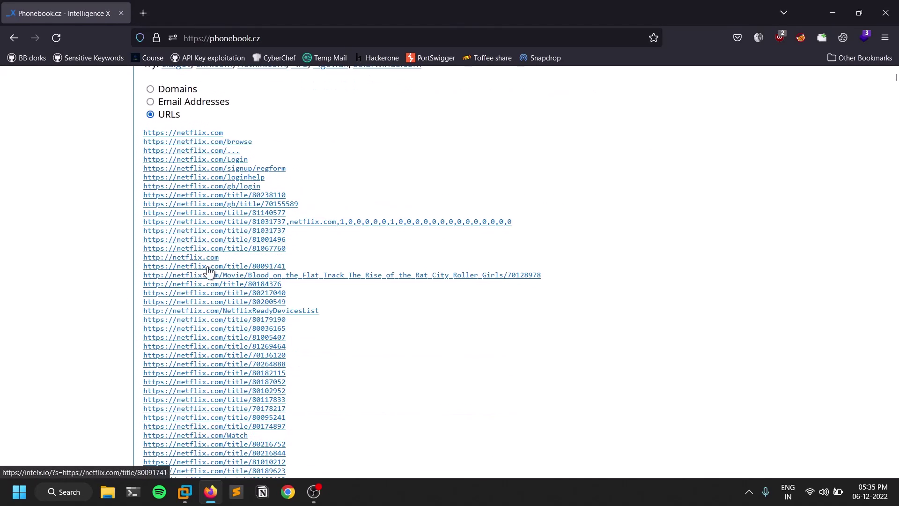
pyautogui.scroll(15, 372, 376)
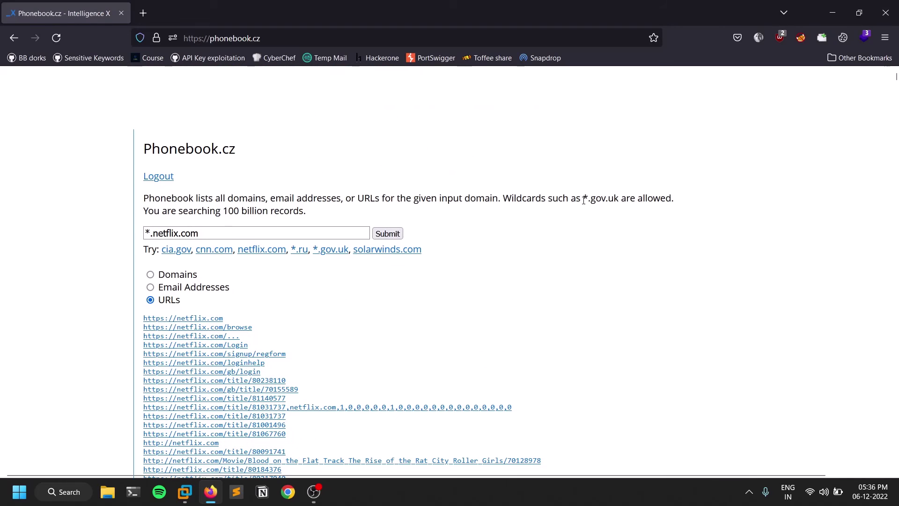
pyautogui.moveTo(592, 199); pyautogui.dragTo(622, 201)
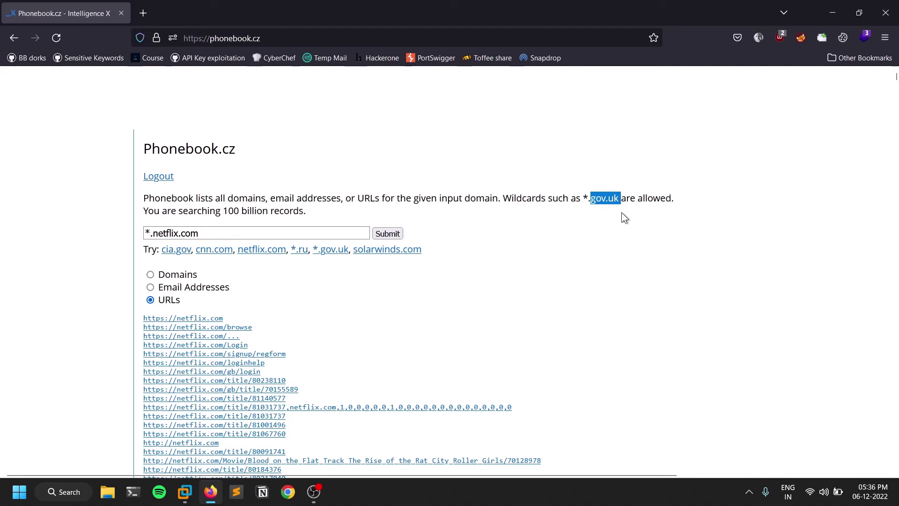
pyautogui.click(602, 203)
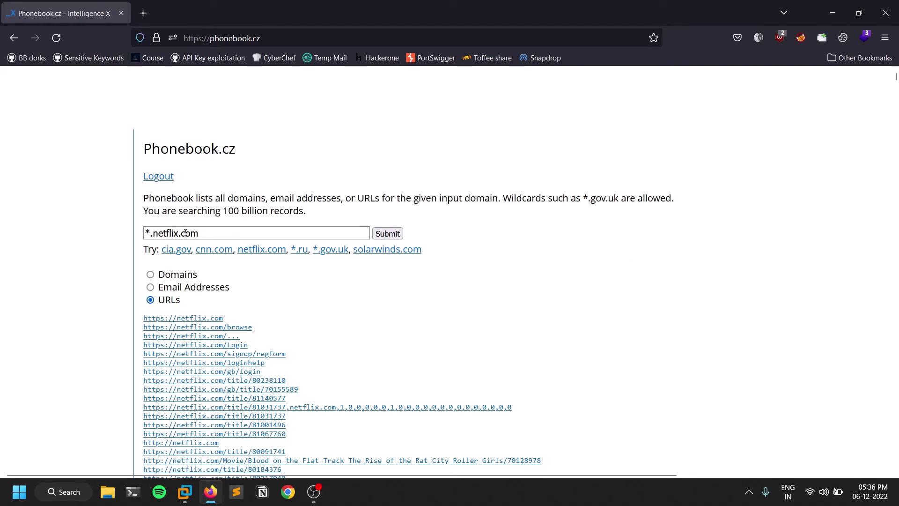